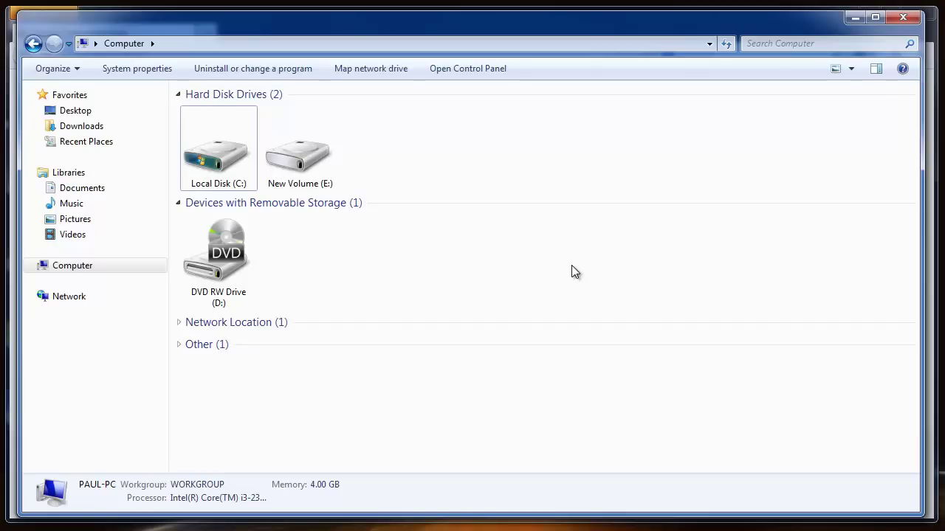
# Check the C: drive's details in Explorer, then minimize the Explorer window
pyautogui.click(213, 164)
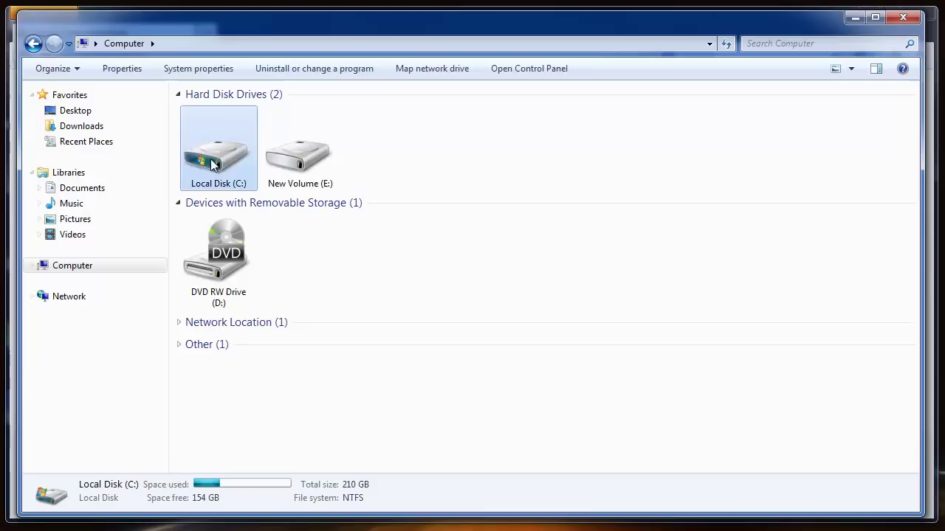
pyautogui.click(472, 139)
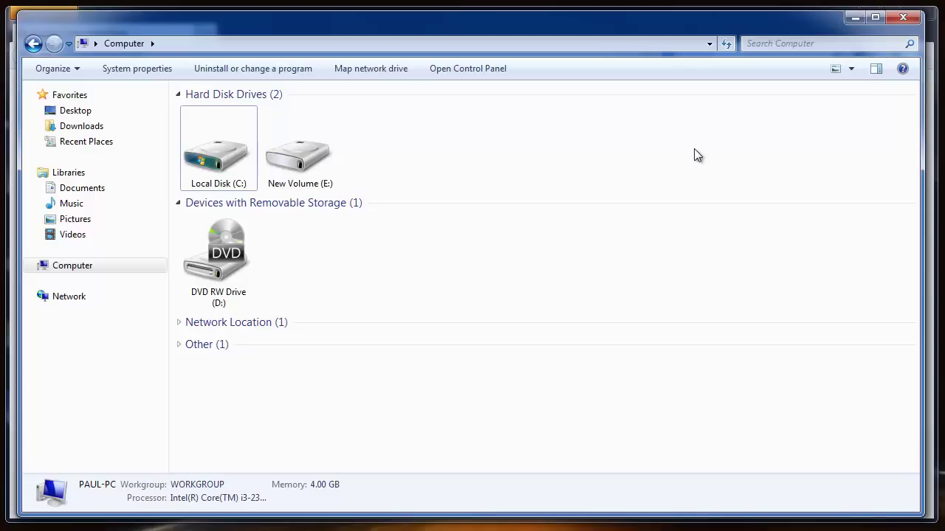
pyautogui.click(854, 21)
# Go to windowsfilerecovery.net in Firefox
pyautogui.click(289, 60)
pyautogui.write('window')
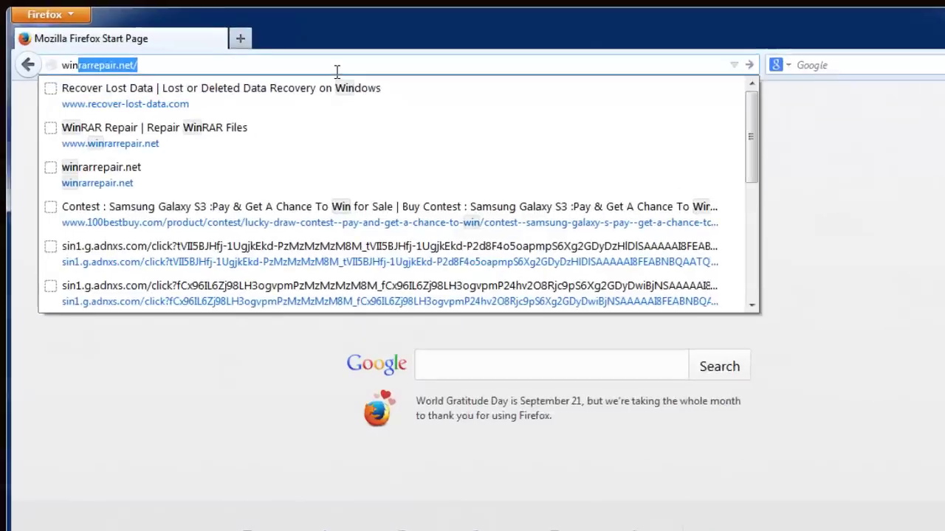
pyautogui.write('sfiler')
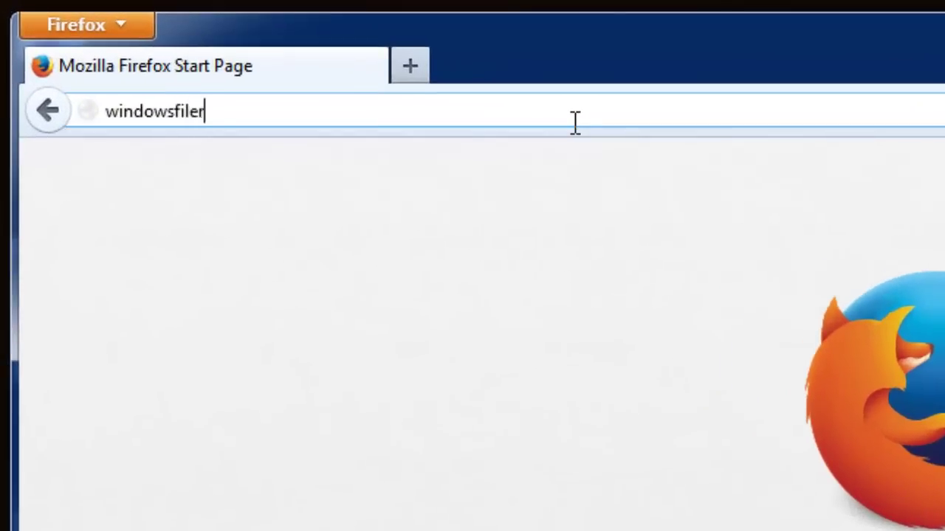
pyautogui.write('ecovery.net')
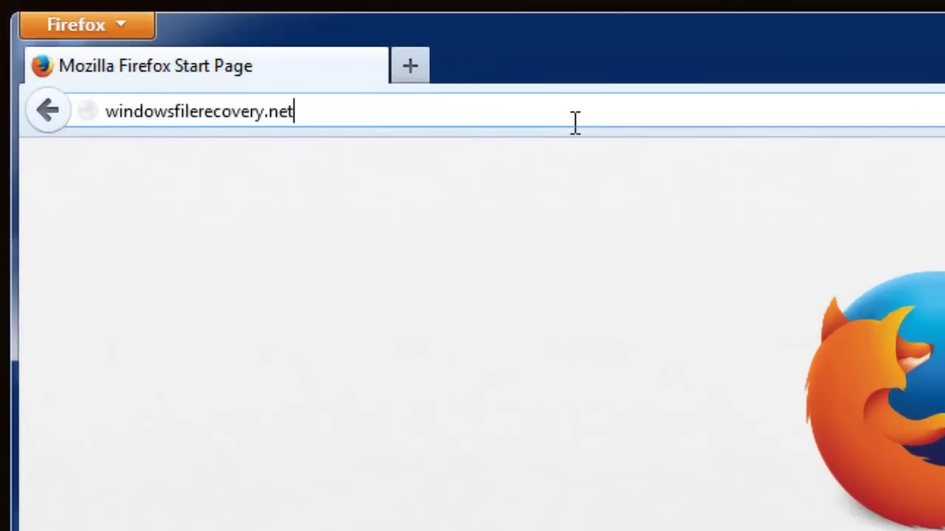
pyautogui.press('Return')
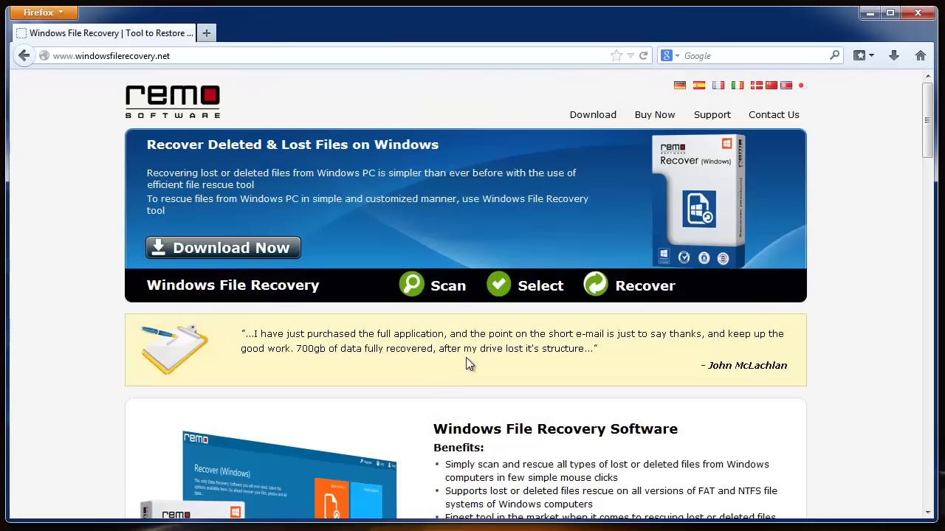
# Download the demo and save the windowsfilerecovery.exe installer
pyautogui.click(237, 248)
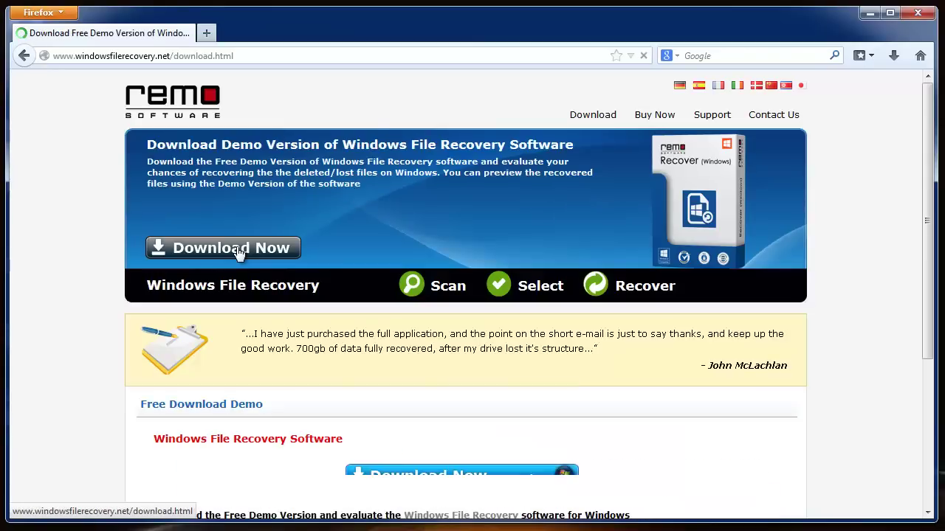
pyautogui.moveTo(928, 266); pyautogui.dragTo(927, 392)
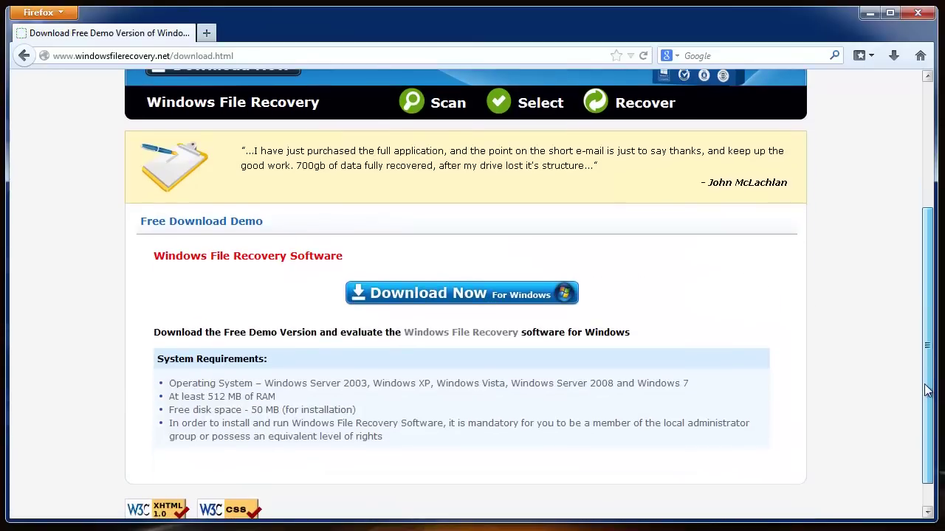
pyautogui.click(467, 298)
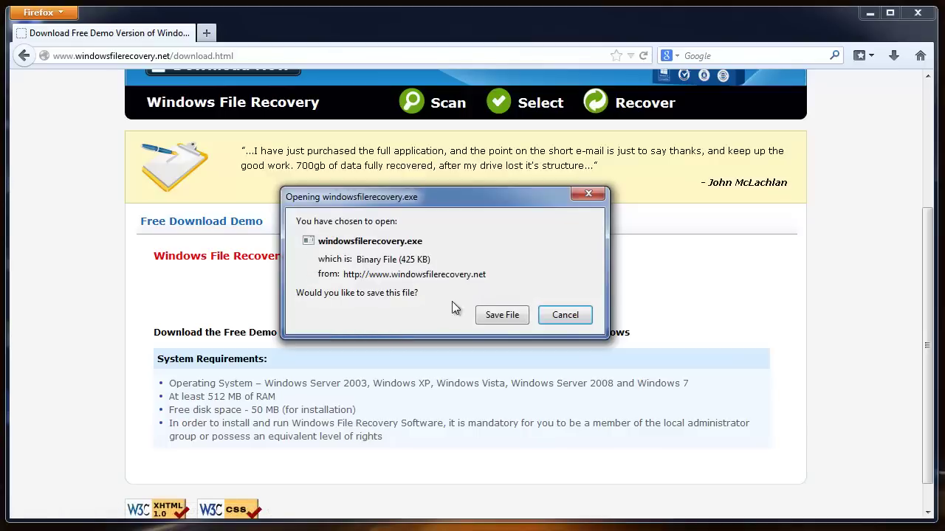
pyautogui.click(493, 316)
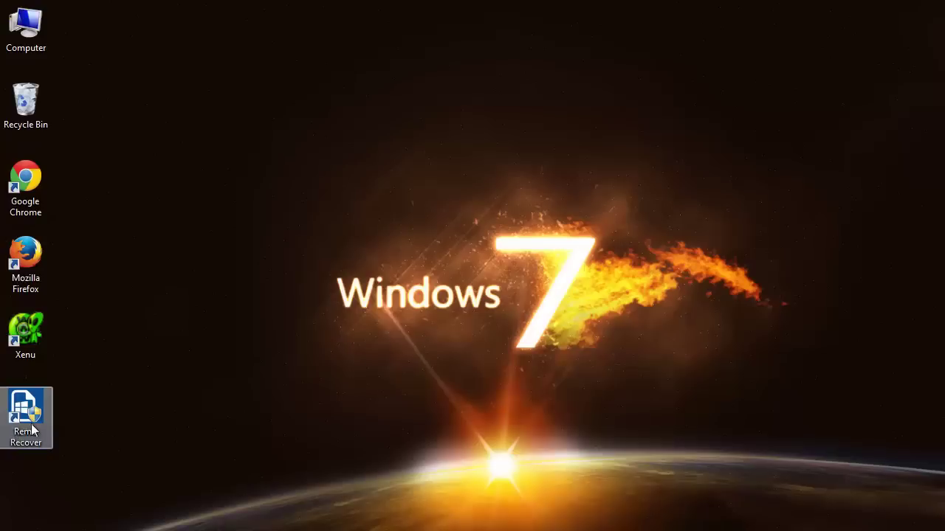
# Launch Remo Recover from its desktop shortcut and choose Recover Drives (Pro Edition)
pyautogui.click(28, 421)
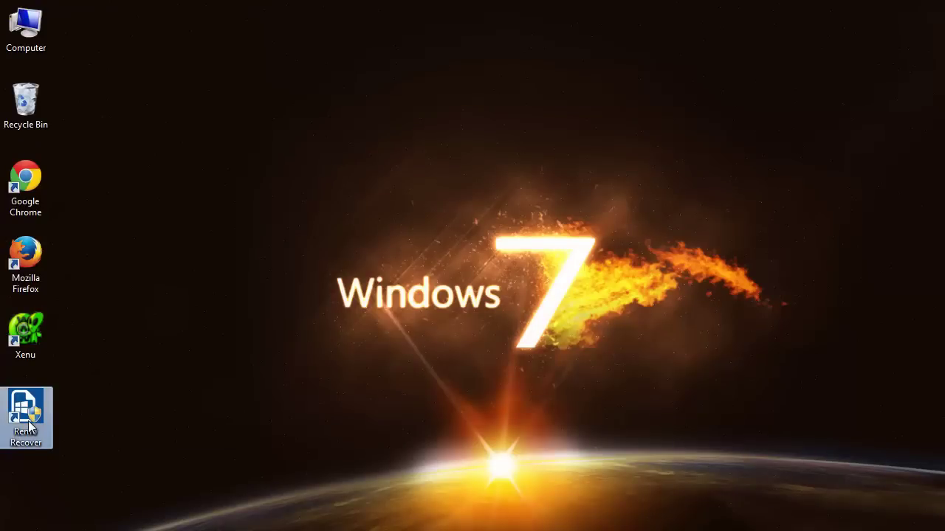
pyautogui.doubleClick(30, 426)
pyautogui.moveTo(511, 72); pyautogui.dragTo(494, 71)
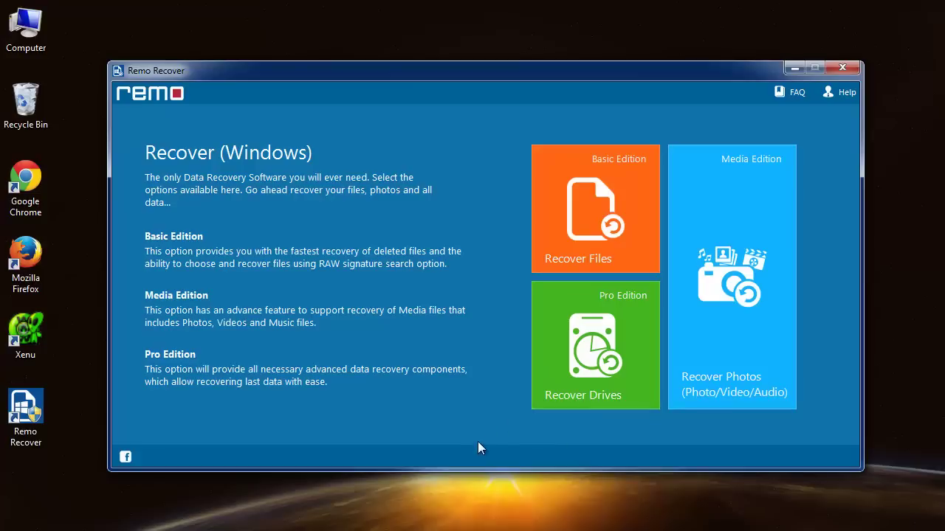
pyautogui.click(597, 343)
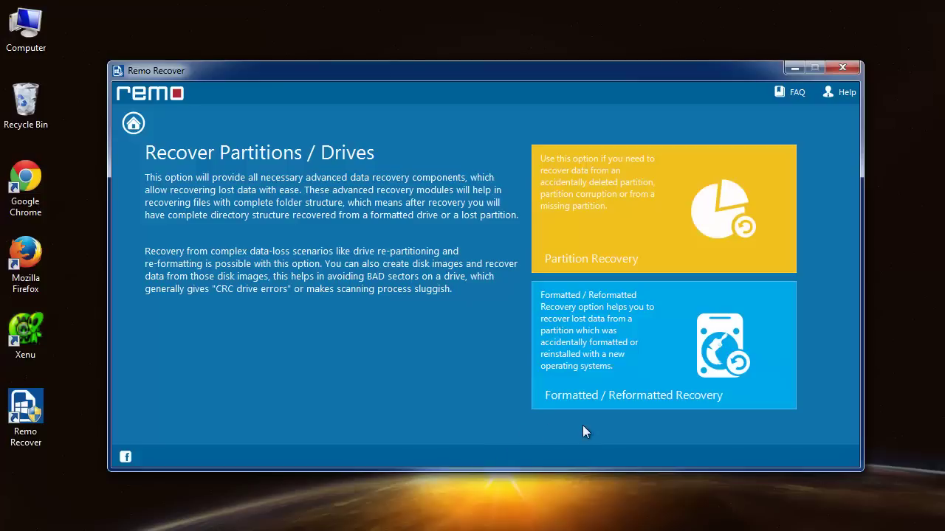
# Run Formatted / Reformatted Recovery on Local Disk C: and select the found Disk - C:, NTFS - 1
pyautogui.click(638, 357)
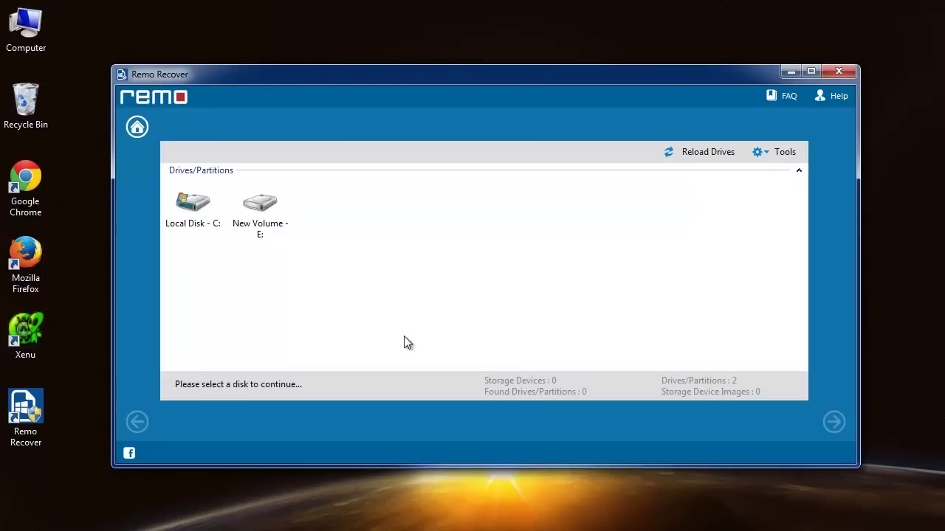
pyautogui.click(198, 229)
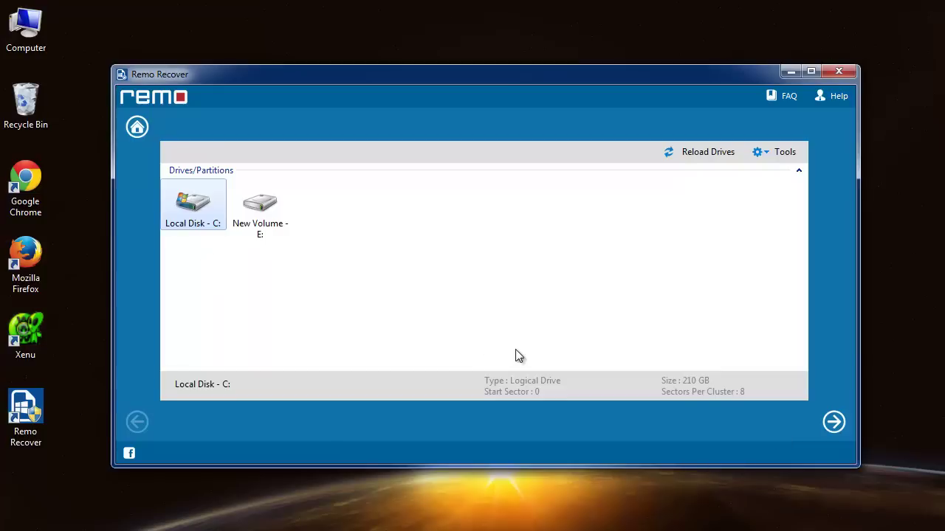
pyautogui.click(832, 424)
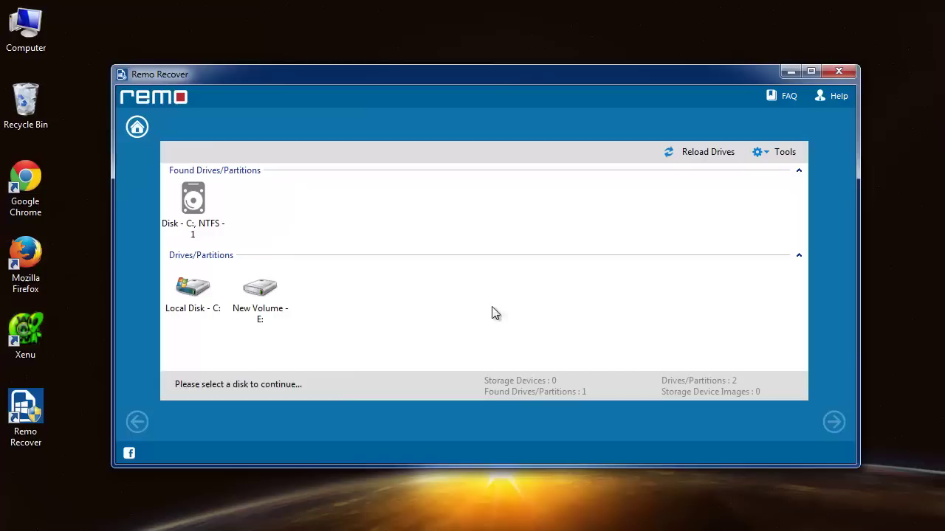
pyautogui.click(190, 208)
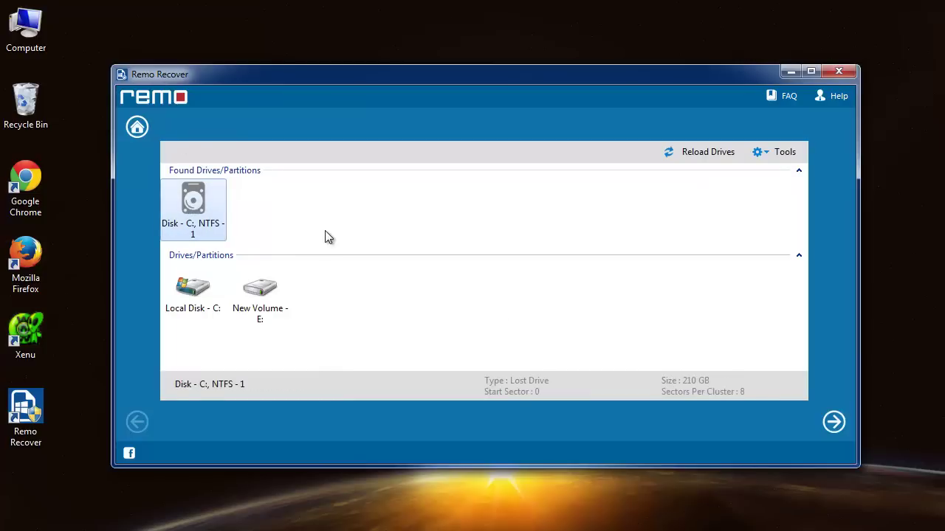
pyautogui.click(302, 243)
pyautogui.click(178, 233)
# Continue with the found NTFS drive, skipping file-type selection to scan for lost data
pyautogui.click(832, 421)
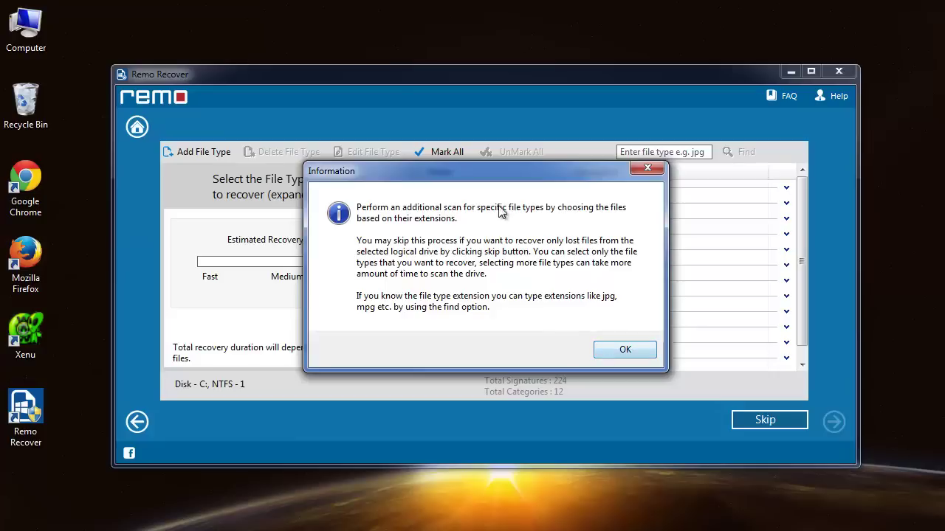
pyautogui.click(618, 352)
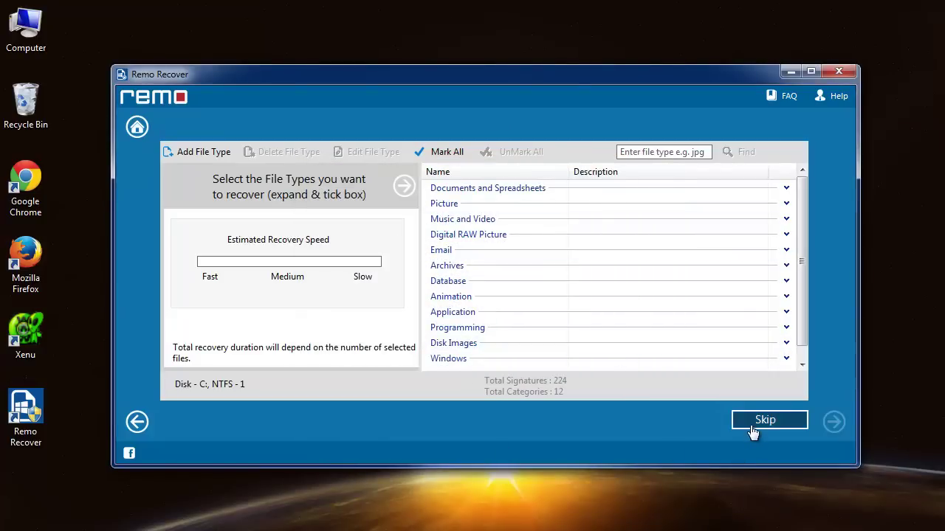
pyautogui.click(753, 424)
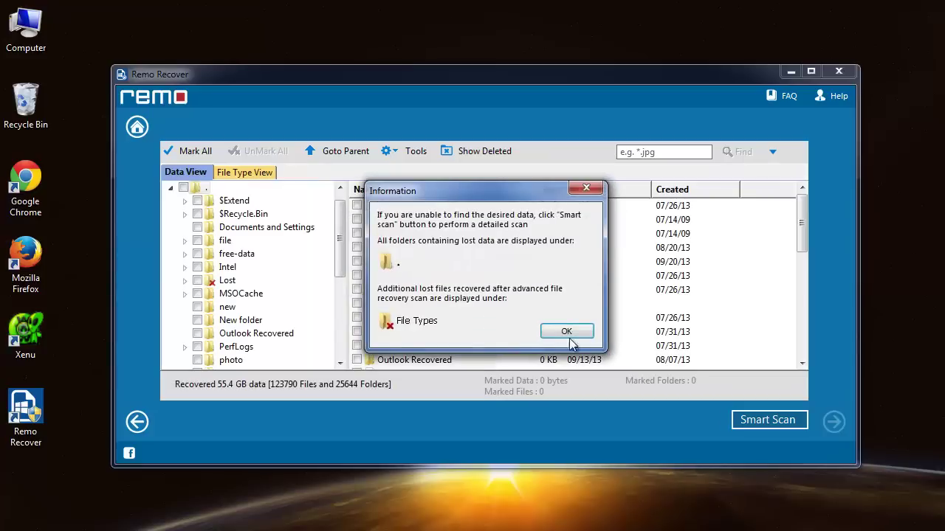
# Mark the file, free-data, new and Outlook Recovered folders for recovery
pyautogui.click(566, 333)
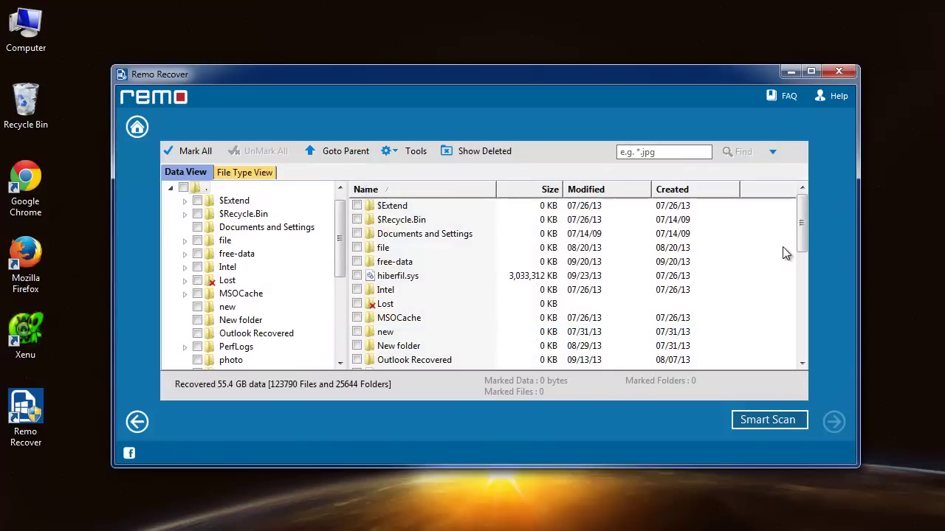
pyautogui.moveTo(803, 227)
pyautogui.mouseDown()
pyautogui.moveTo(800, 286)
pyautogui.moveTo(801, 221)
pyautogui.mouseUp()
pyautogui.click(382, 235)
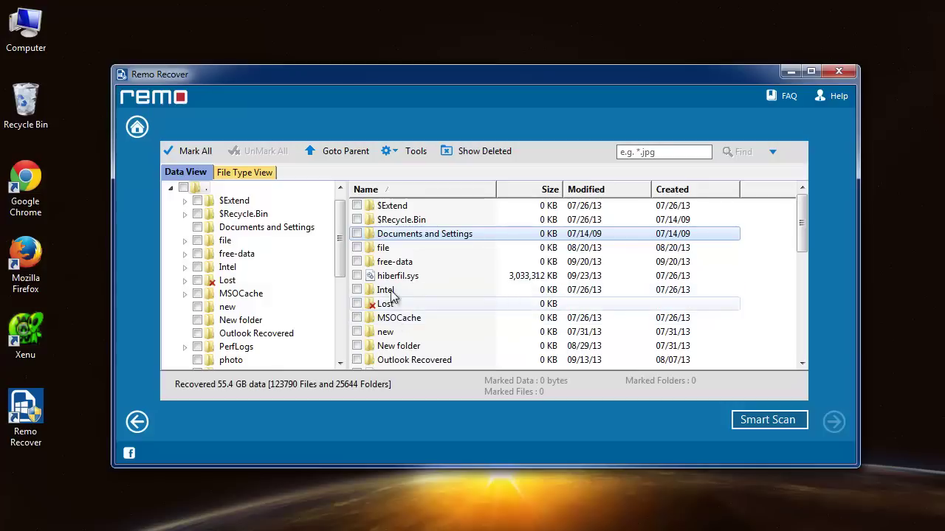
pyautogui.click(357, 247)
pyautogui.click(357, 261)
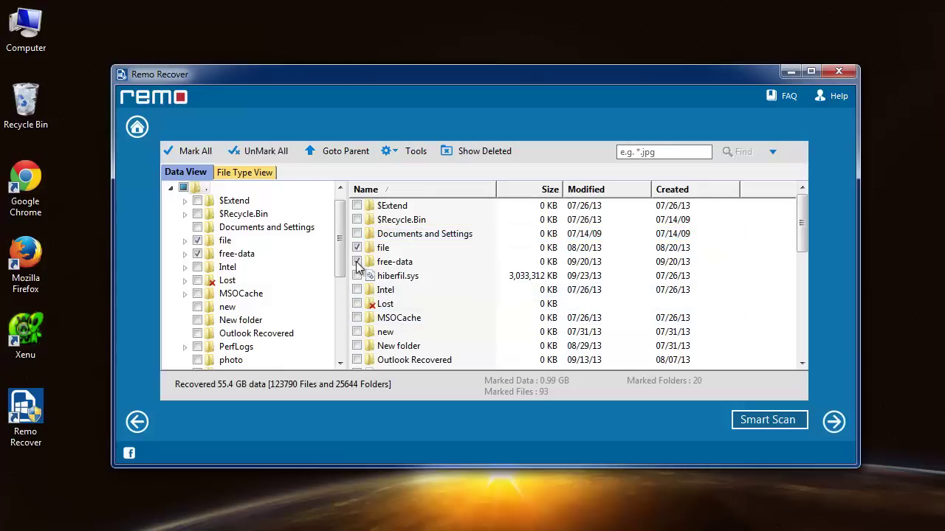
pyautogui.click(356, 333)
pyautogui.click(356, 359)
pyautogui.scroll(-4, 357, 360)
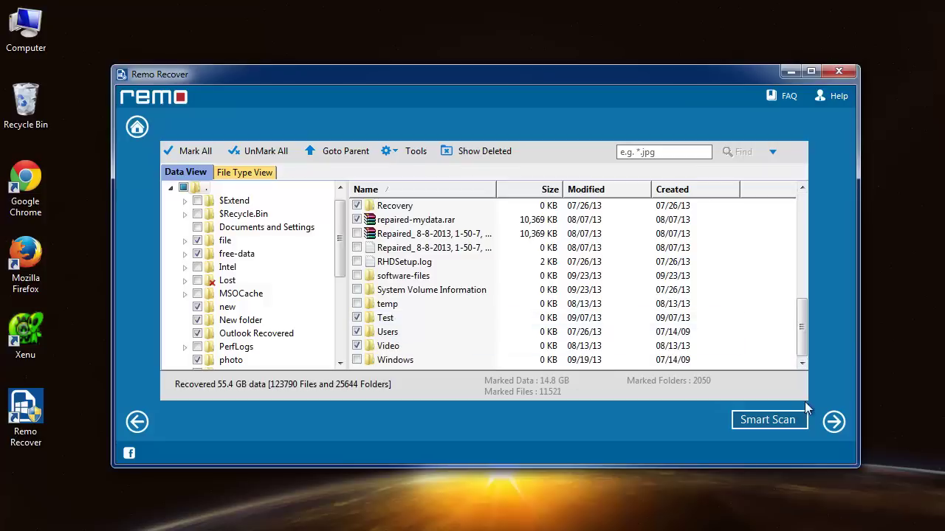
# Proceed to saving and save the current recovery session file
pyautogui.click(833, 421)
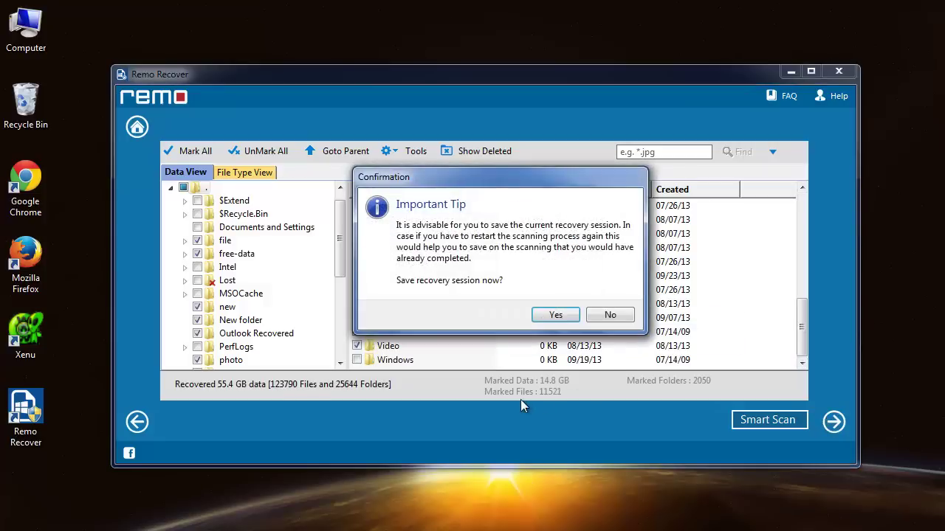
pyautogui.click(553, 316)
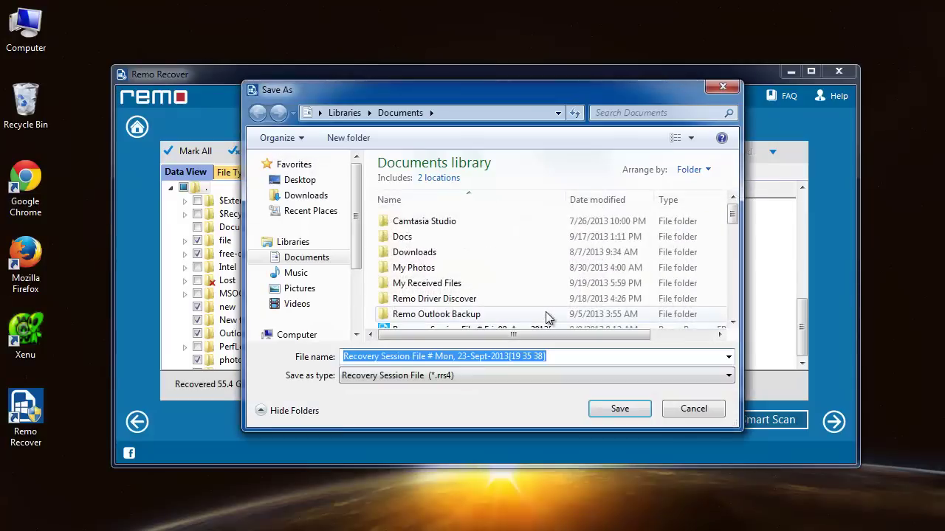
pyautogui.click(622, 408)
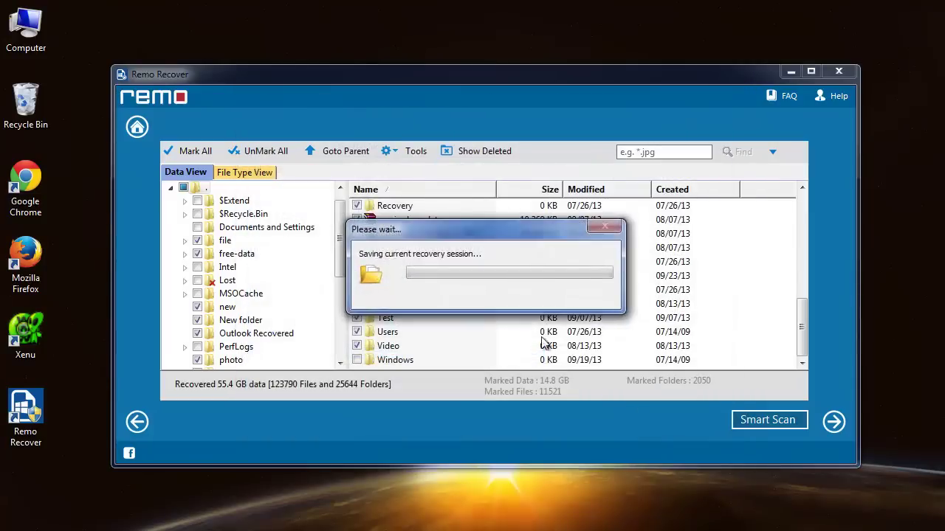
pyautogui.click(648, 336)
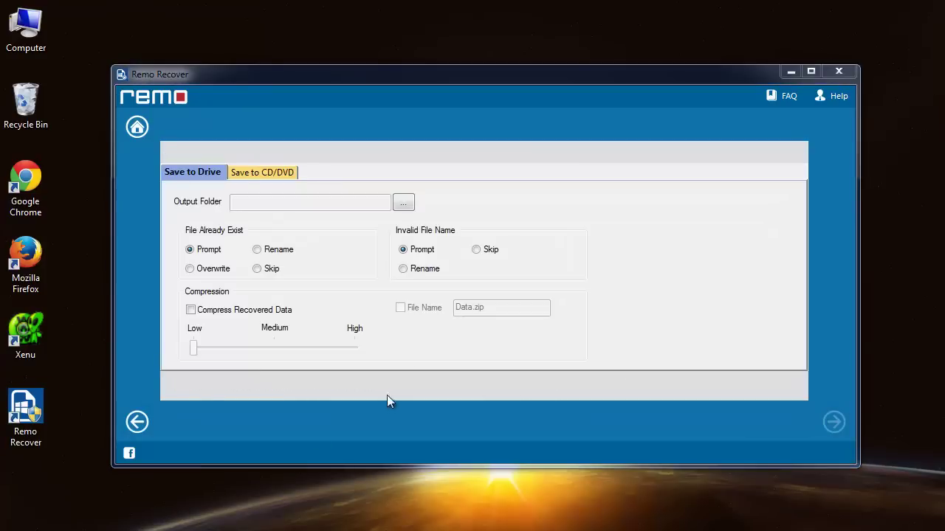
# Set New Volume (E:) as the output folder and save the recovered data there
pyautogui.click(403, 202)
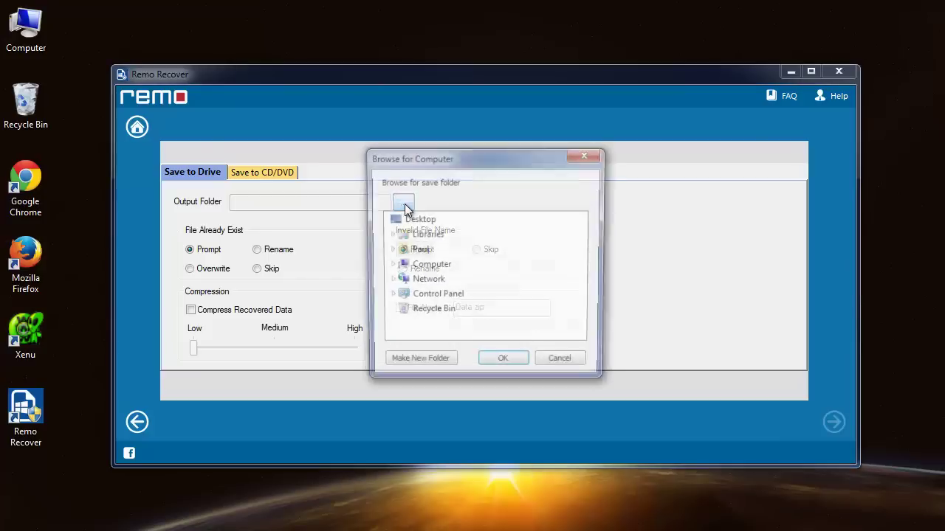
pyautogui.click(389, 268)
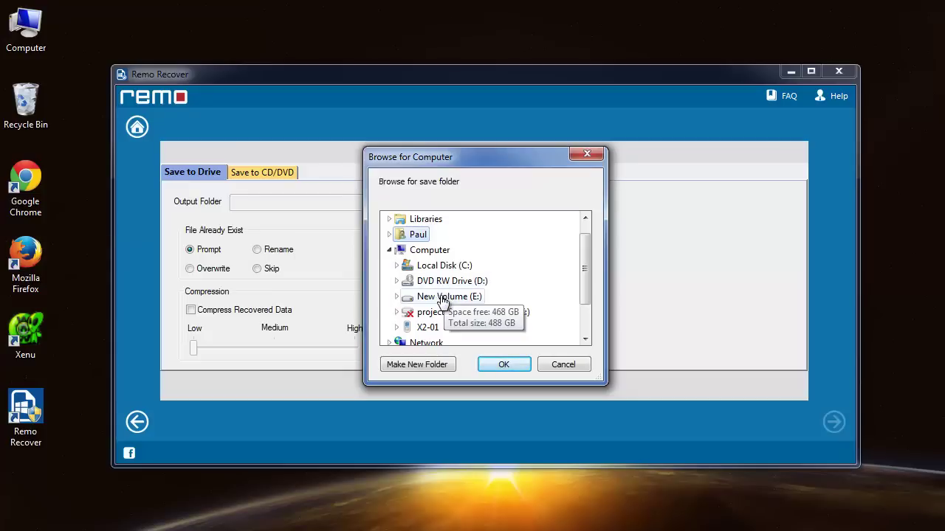
pyautogui.click(443, 299)
pyautogui.click(502, 365)
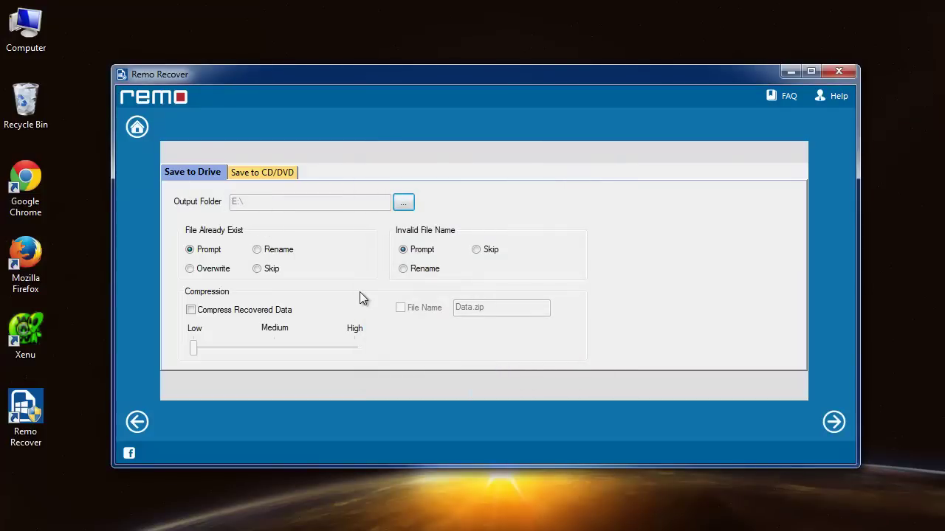
pyautogui.click(834, 423)
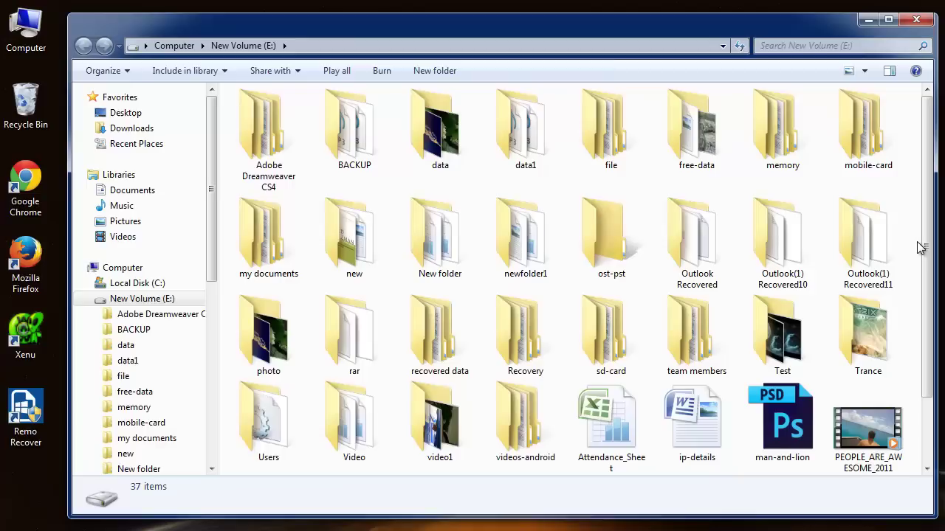
pyautogui.click(537, 146)
pyautogui.click(431, 157)
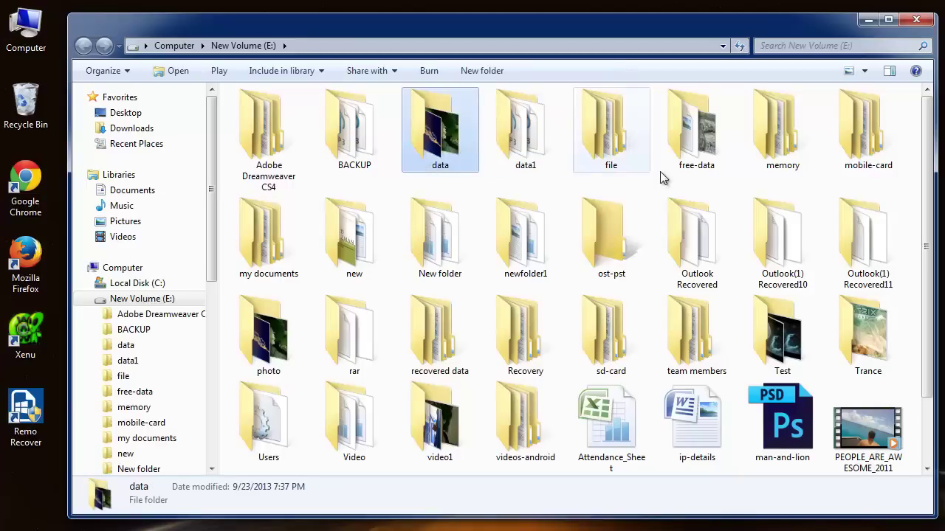
pyautogui.click(719, 158)
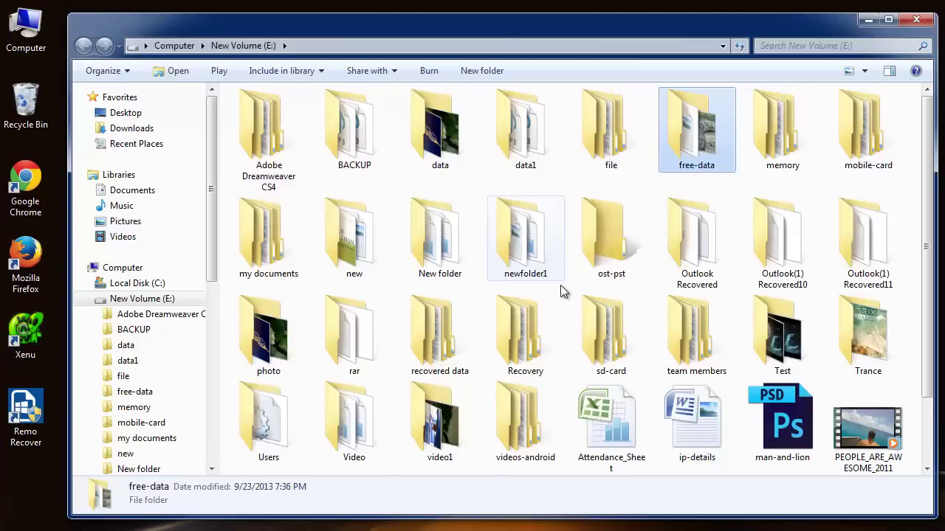
pyautogui.click(425, 256)
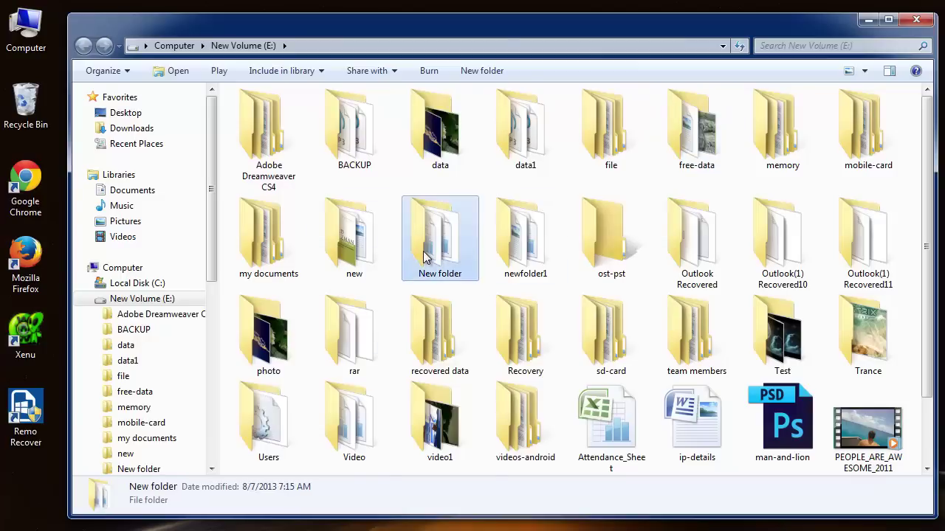
pyautogui.click(541, 273)
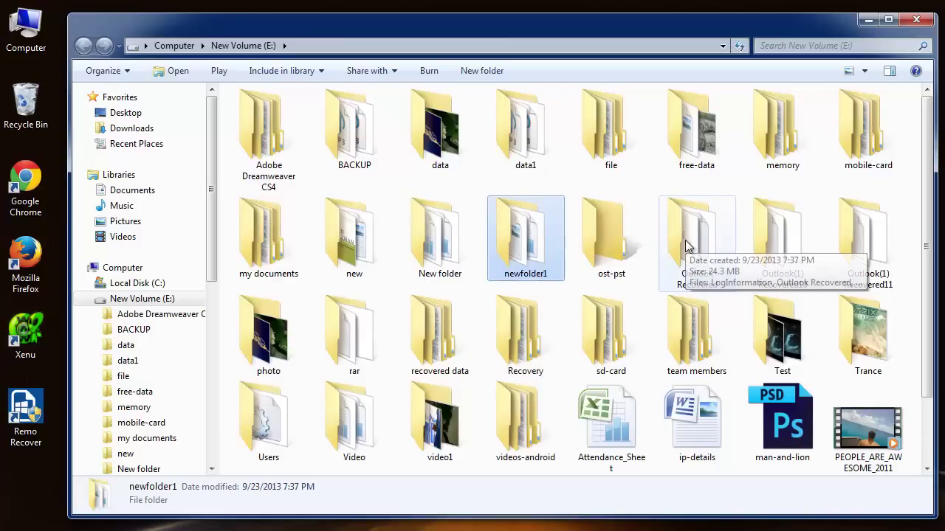
pyautogui.click(420, 448)
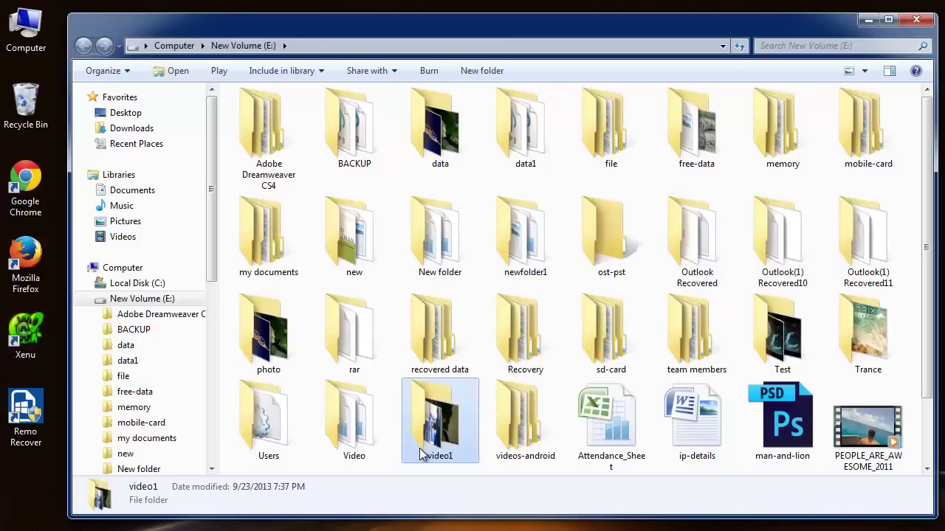
pyautogui.click(452, 194)
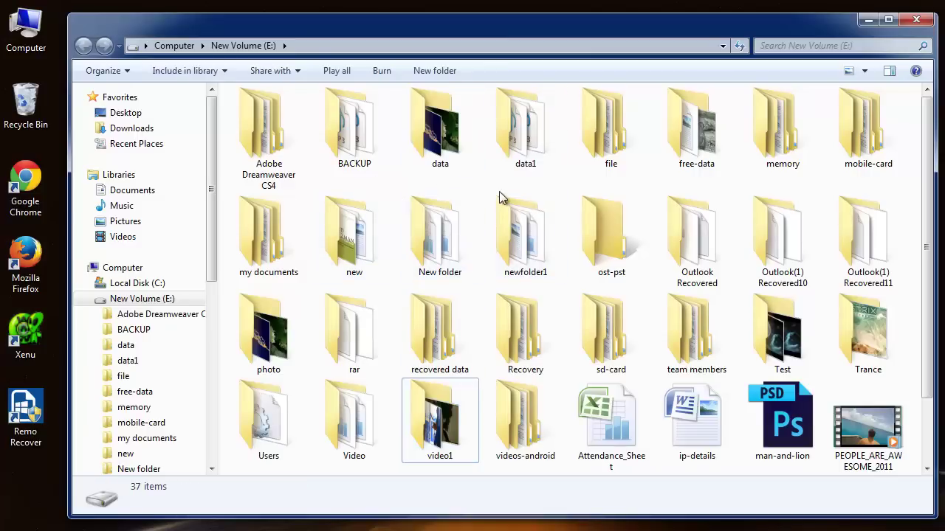
pyautogui.doubleClick(465, 445)
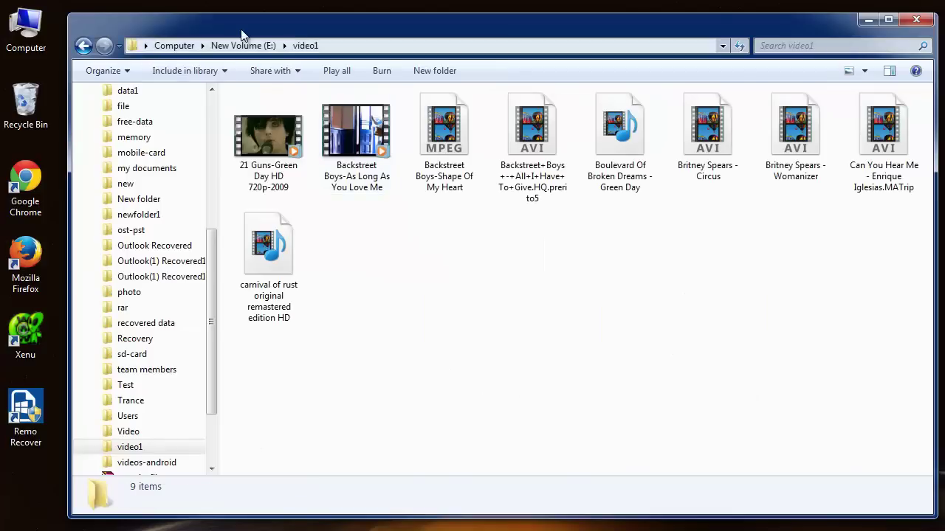
pyautogui.click(244, 45)
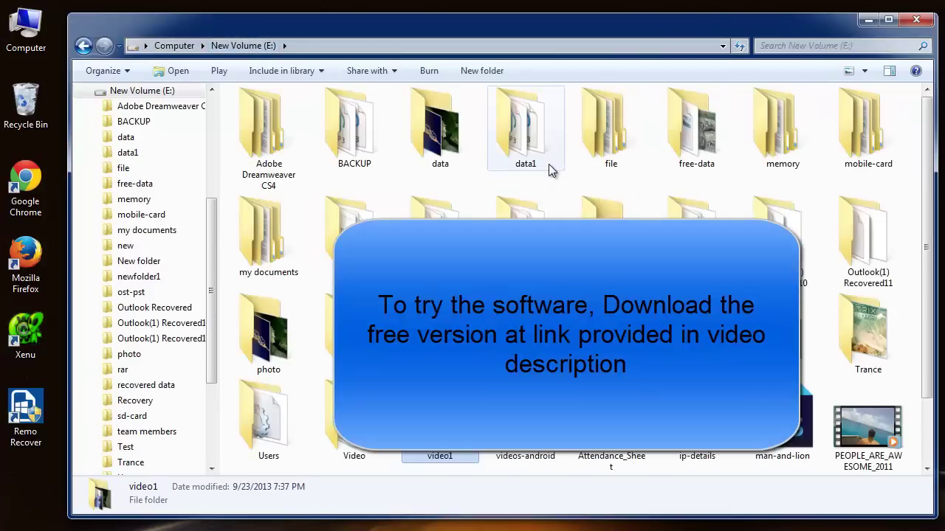
pyautogui.click(549, 166)
pyautogui.click(564, 187)
pyautogui.click(525, 140)
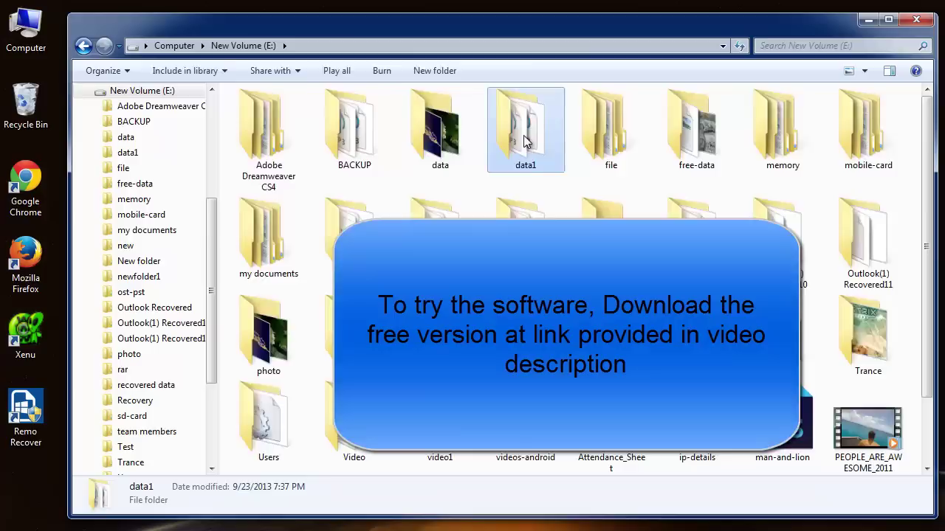
pyautogui.doubleClick(525, 140)
pyautogui.click(249, 45)
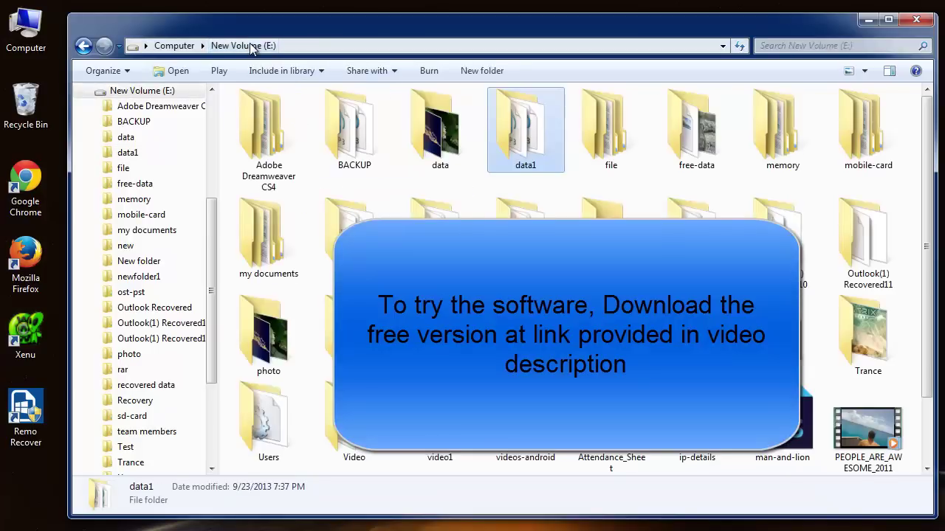
pyautogui.press('Left')
pyautogui.press('Return')
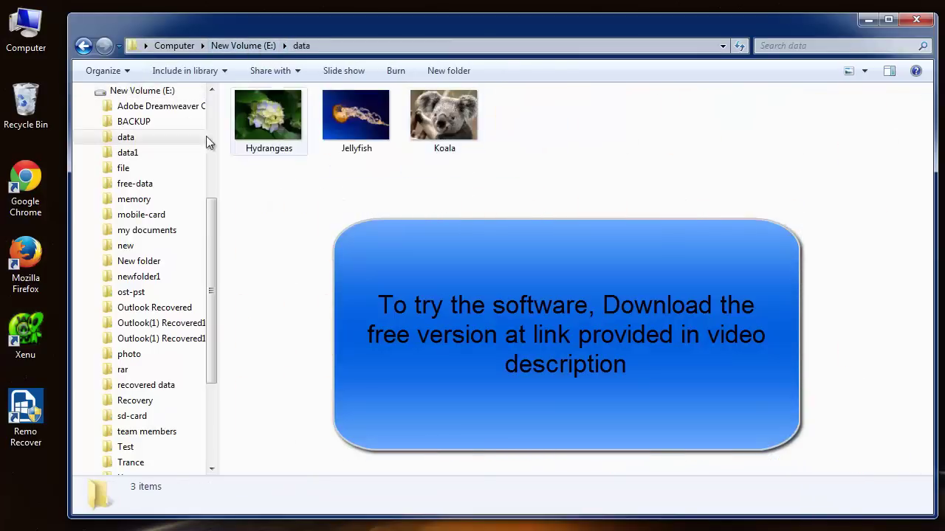
pyautogui.click(230, 46)
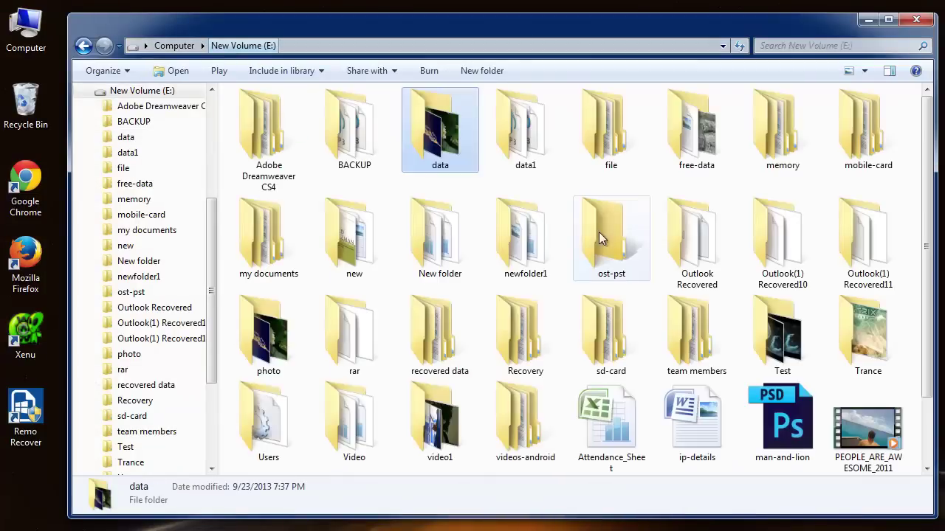
pyautogui.click(548, 183)
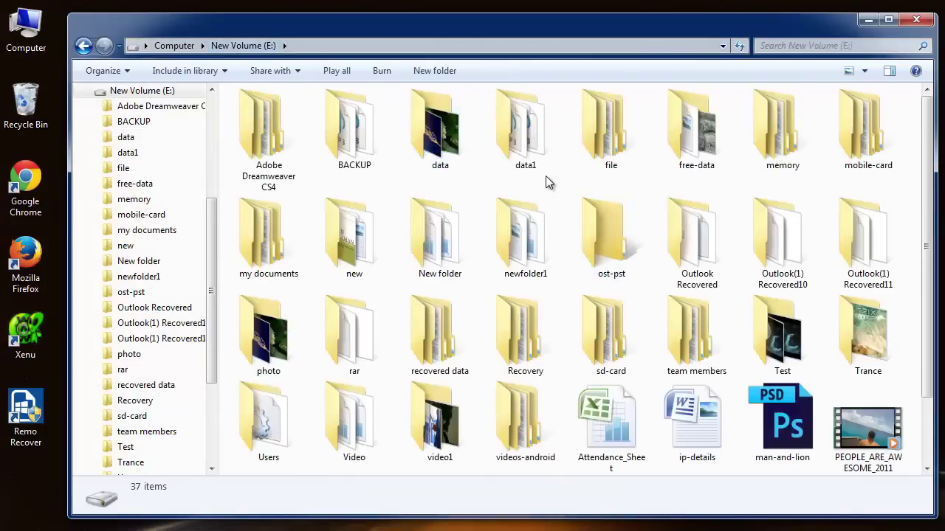